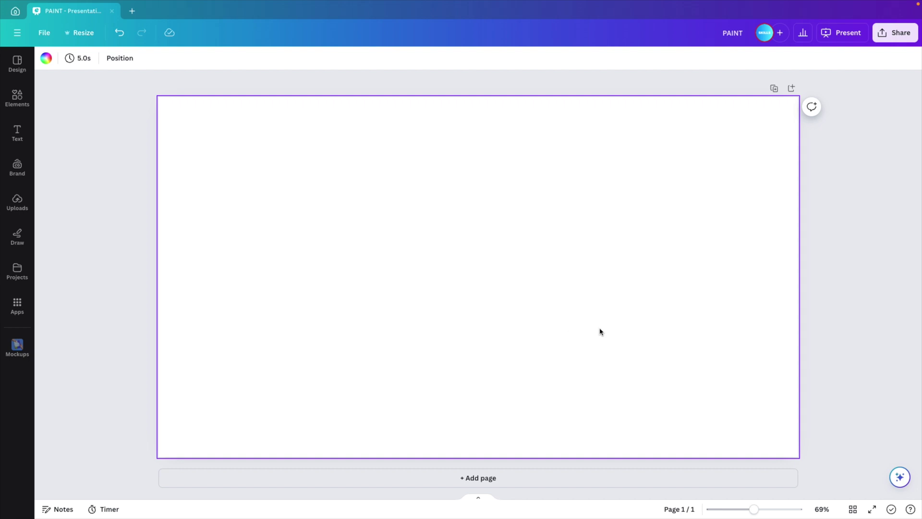
Search elements for 'strawberry' and place a whole strawberry photo with green leaves on the page.
{"action": "left_click", "coordinate": [16, 95]}
{"action": "left_click", "coordinate": [172, 63]}
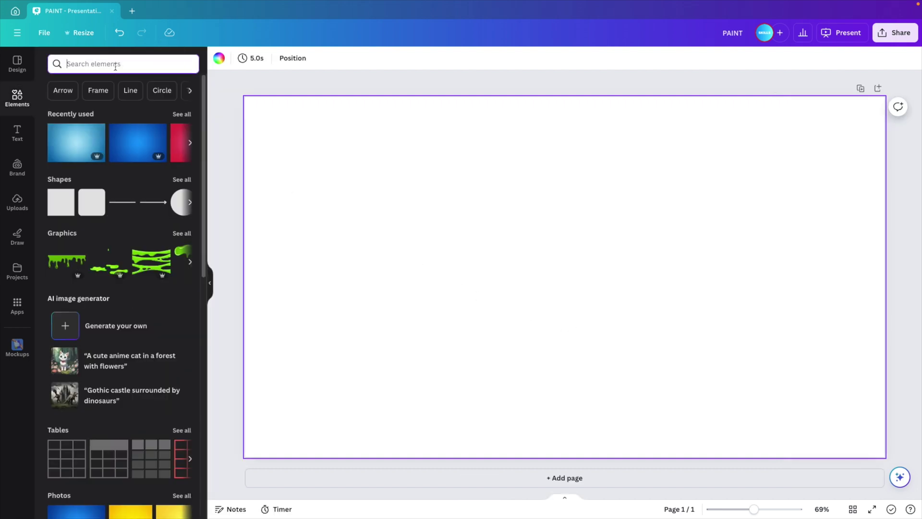
{"action": "type", "text": "strawberry"}
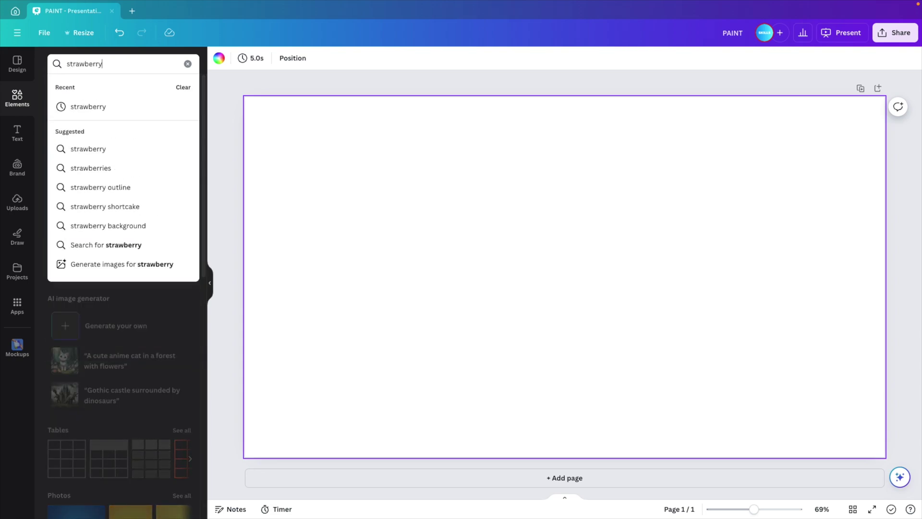
{"action": "key", "text": "Return"}
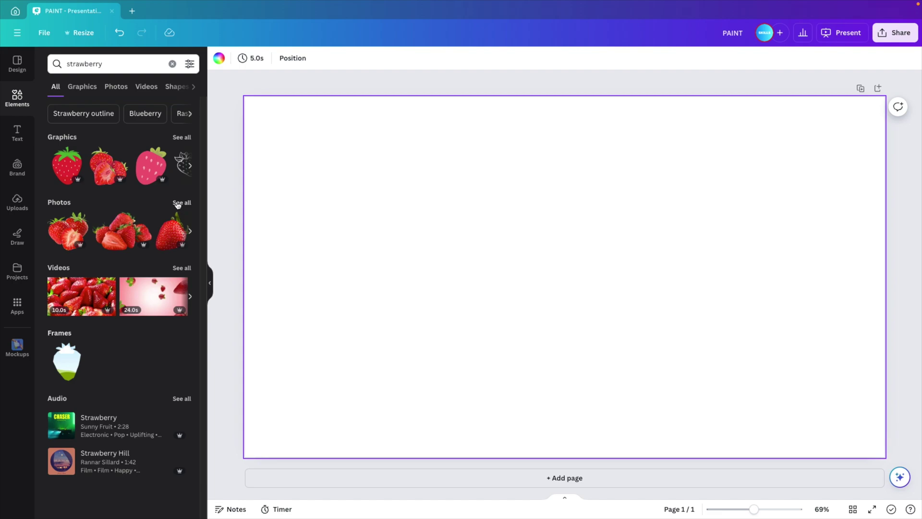
{"action": "left_click", "coordinate": [178, 204]}
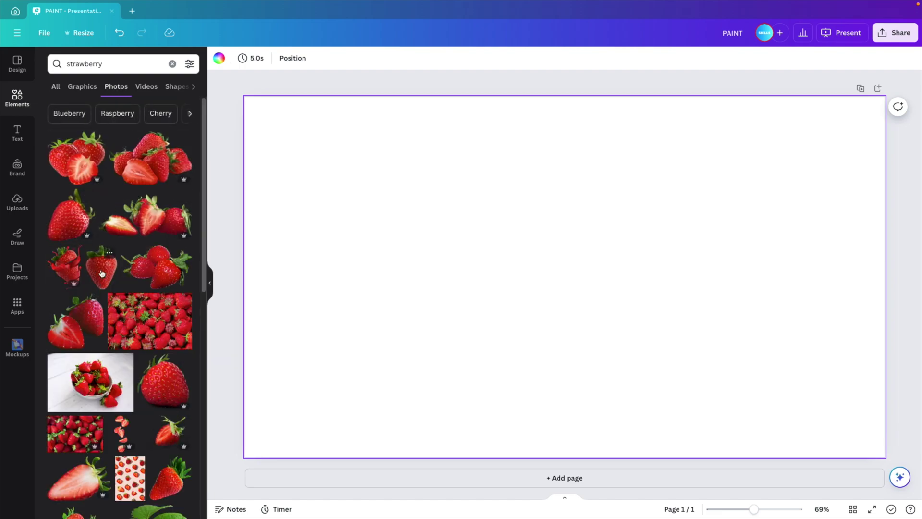
{"action": "left_click", "coordinate": [94, 275]}
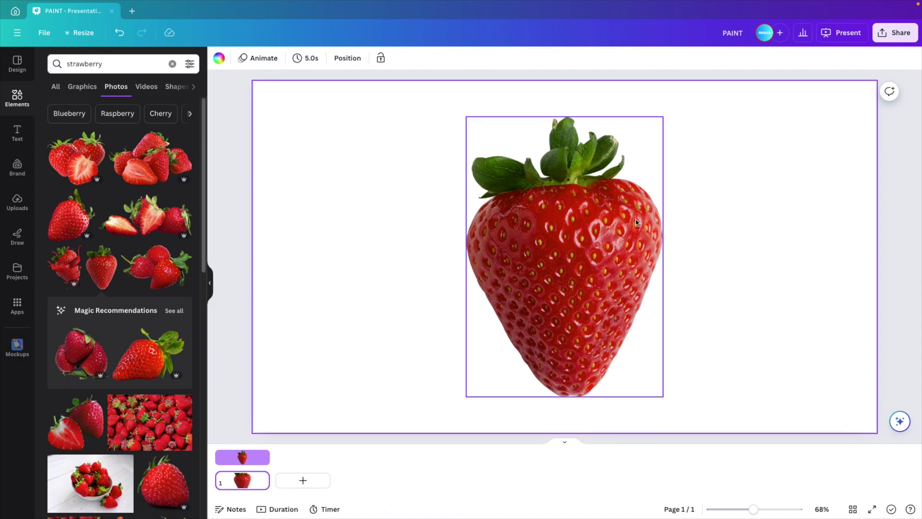
Search 'drip' and add the pink drip graphic from the Graphics results.
{"action": "left_click", "coordinate": [50, 65]}
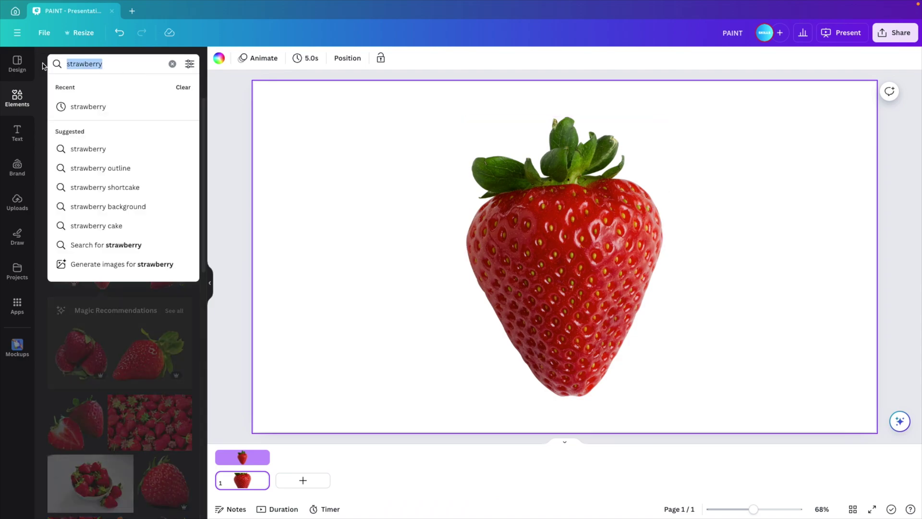
{"action": "type", "text": "drip"}
{"action": "key", "text": "Return"}
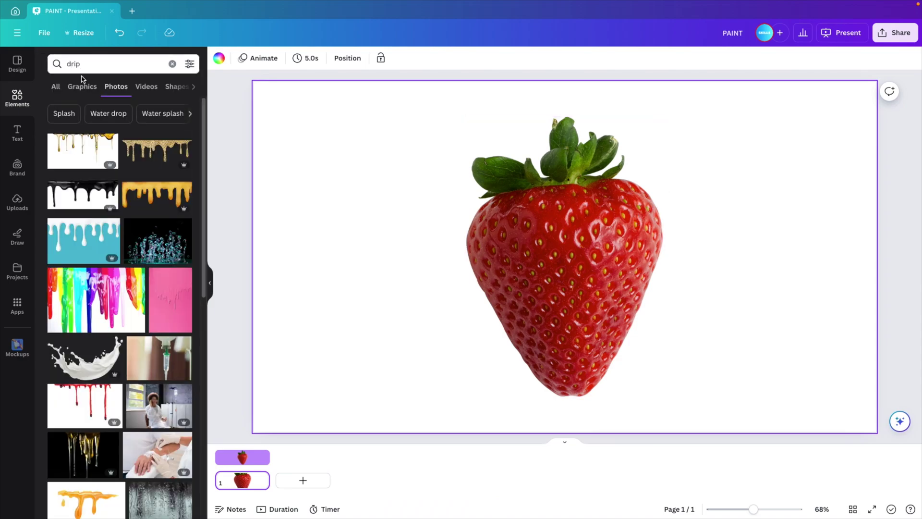
{"action": "left_click", "coordinate": [87, 90]}
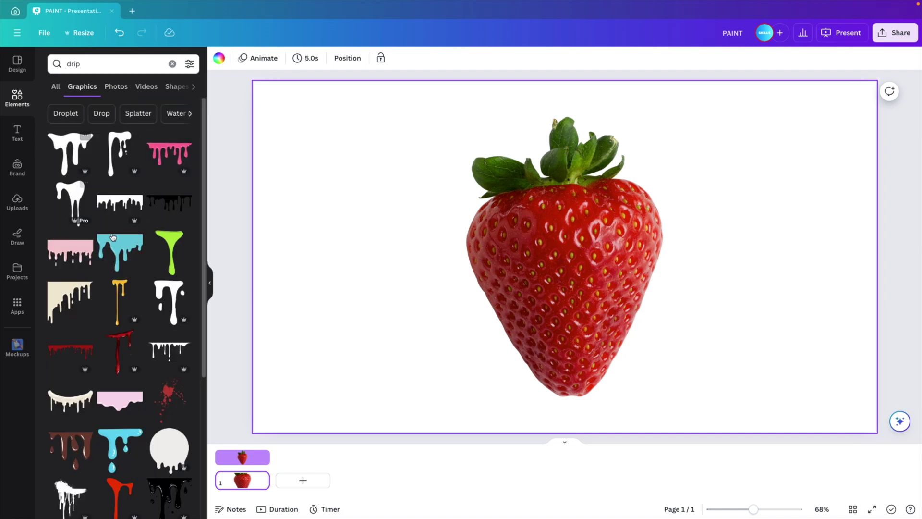
{"action": "left_click", "coordinate": [166, 156]}
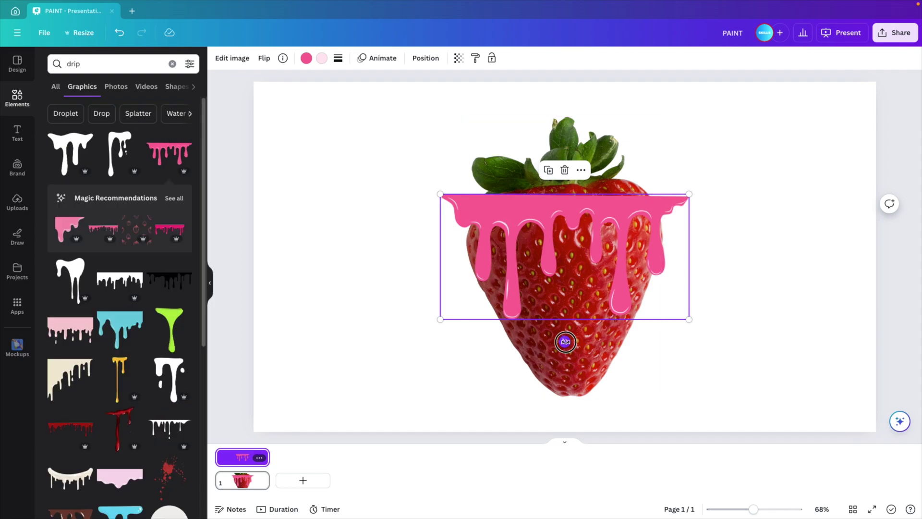
Rotate the drip 180° and shrink it to fit over the strawberry's lower half.
{"action": "left_click_drag", "start_coordinate": [566, 342], "coordinate": [563, 216]}
{"action": "left_click_drag", "start_coordinate": [538, 290], "coordinate": [538, 327]}
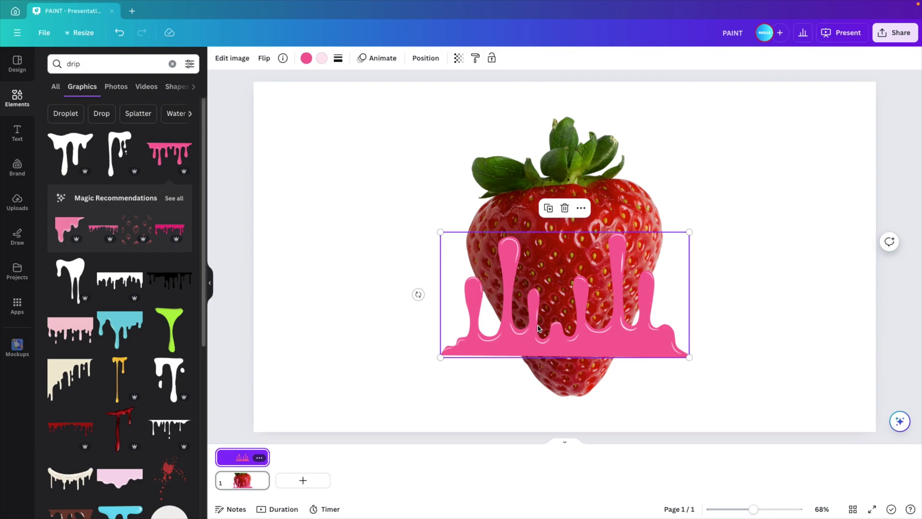
{"action": "left_click_drag", "start_coordinate": [689, 356], "coordinate": [653, 336]}
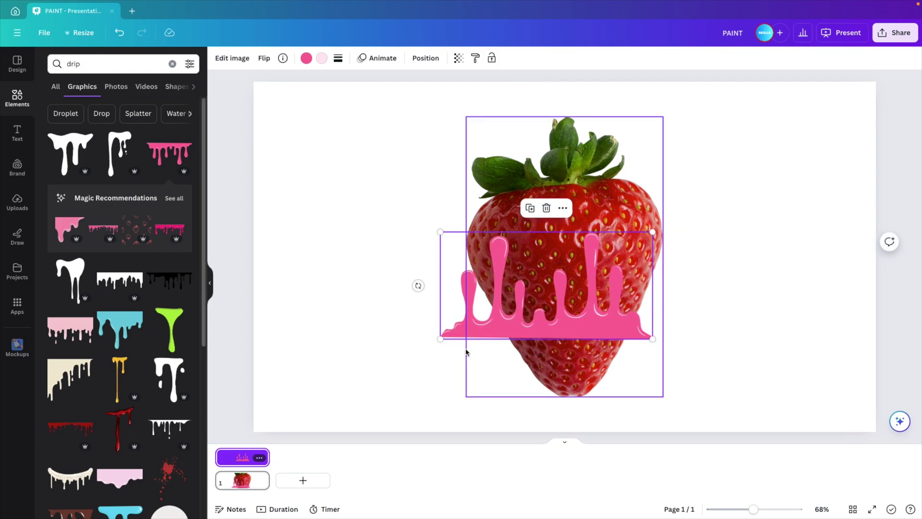
{"action": "left_click_drag", "start_coordinate": [441, 335], "coordinate": [503, 323]}
{"action": "left_click_drag", "start_coordinate": [567, 316], "coordinate": [565, 340]}
{"action": "left_click_drag", "start_coordinate": [650, 343], "coordinate": [646, 341]}
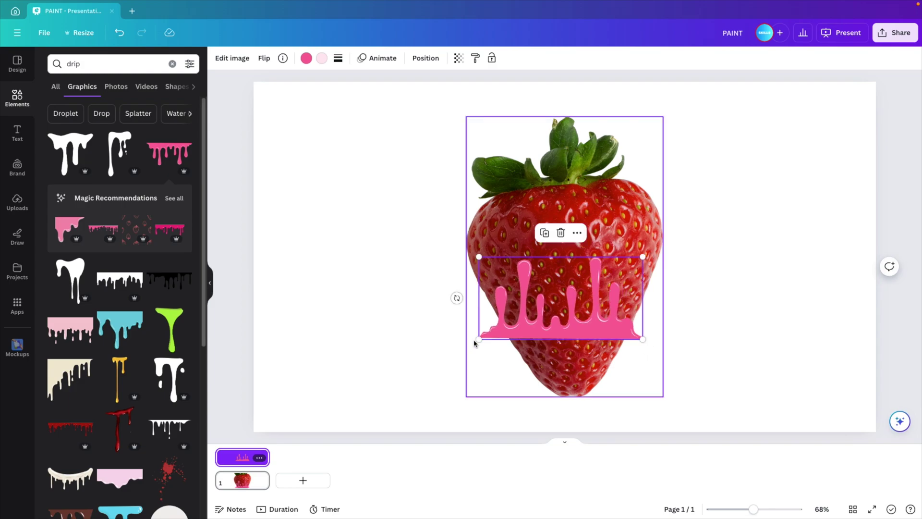
{"action": "left_click_drag", "start_coordinate": [479, 339], "coordinate": [485, 337]}
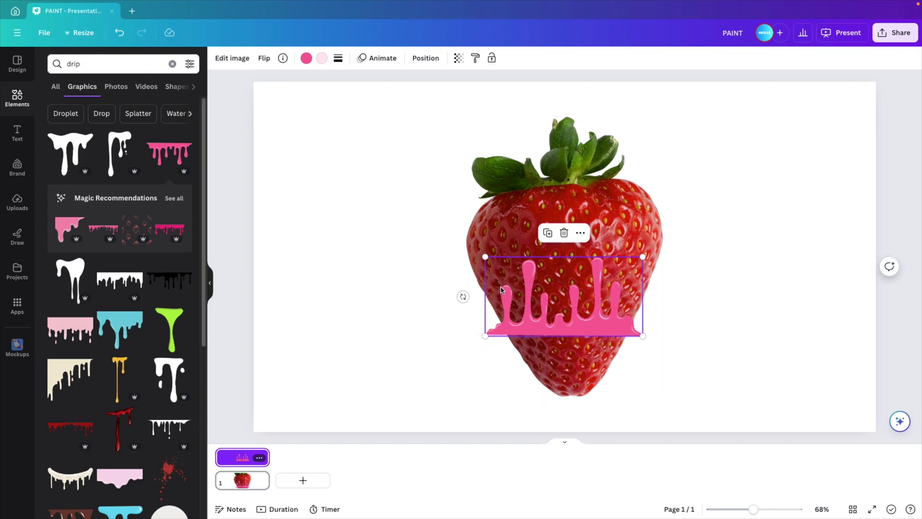
{"action": "left_click_drag", "start_coordinate": [612, 329], "coordinate": [615, 342]}
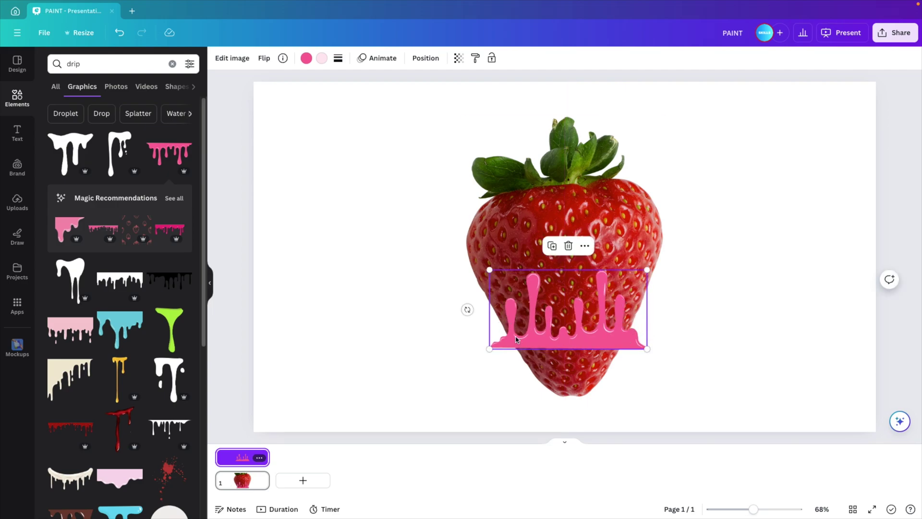
Change both of the drip graphic's colours to white.
{"action": "left_click", "coordinate": [308, 59]}
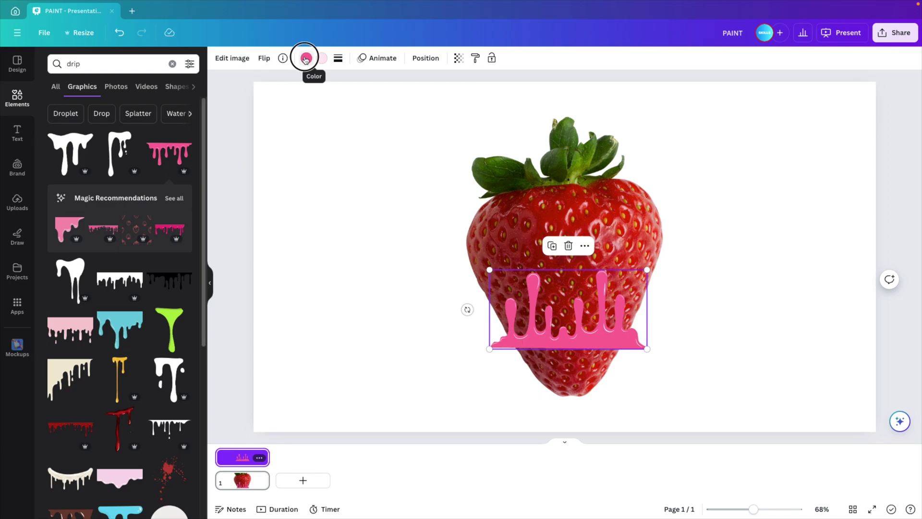
{"action": "left_click", "coordinate": [131, 116]}
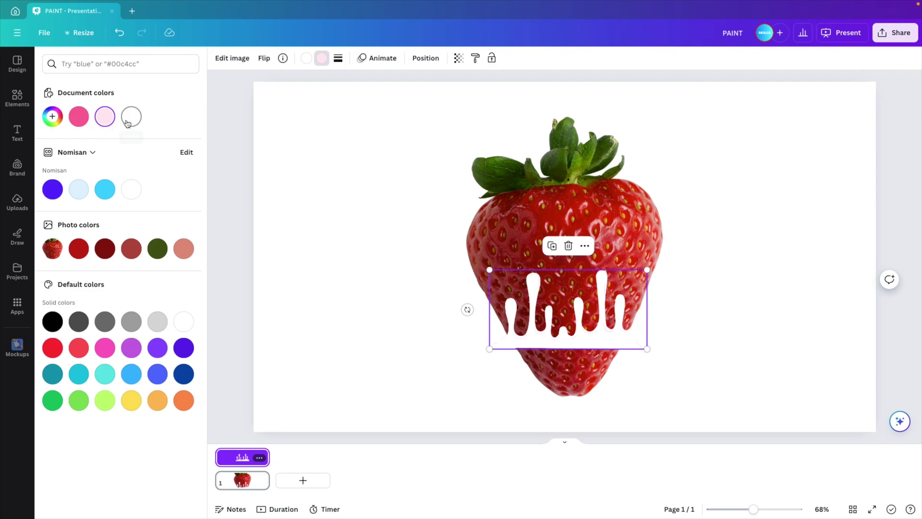
{"action": "left_click", "coordinate": [132, 119]}
{"action": "left_click", "coordinate": [385, 227]}
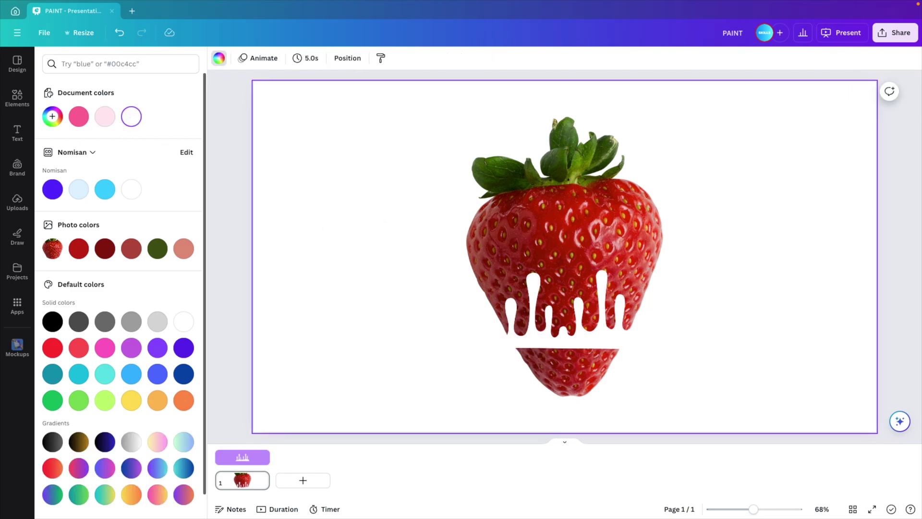
Add a wide white rectangle beneath the drips, then colour the page background pink.
{"action": "key", "text": "r"}
{"action": "left_click_drag", "start_coordinate": [531, 240], "coordinate": [458, 313]}
{"action": "left_click_drag", "start_coordinate": [512, 407], "coordinate": [686, 408]}
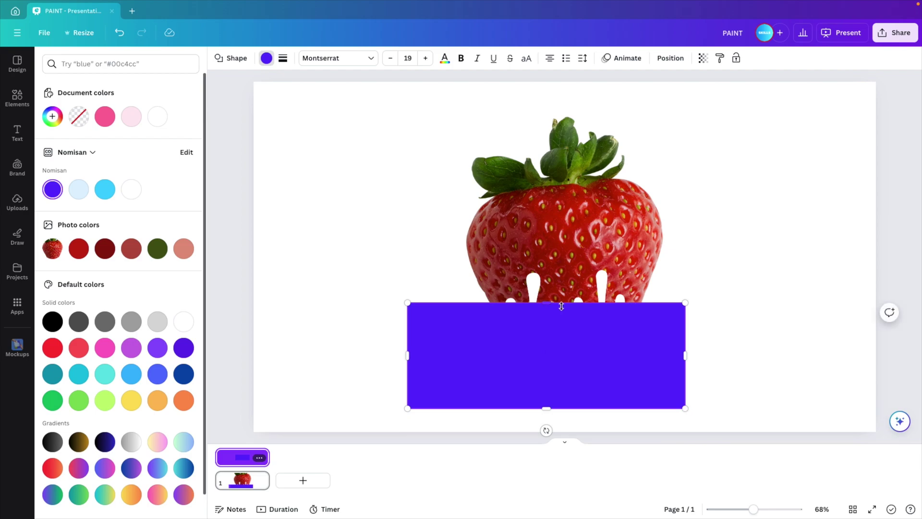
{"action": "left_click_drag", "start_coordinate": [553, 312], "coordinate": [554, 341]}
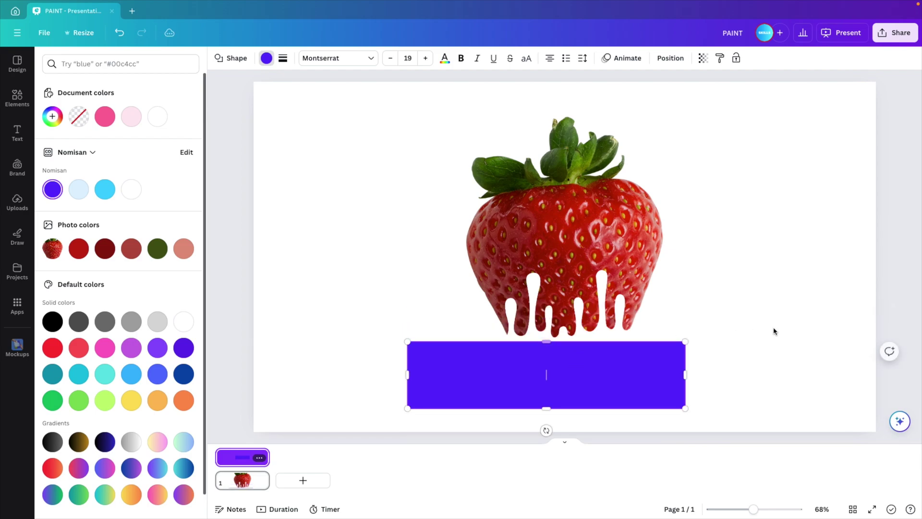
{"action": "left_click_drag", "start_coordinate": [594, 368], "coordinate": [616, 365]}
{"action": "left_click", "coordinate": [158, 116]}
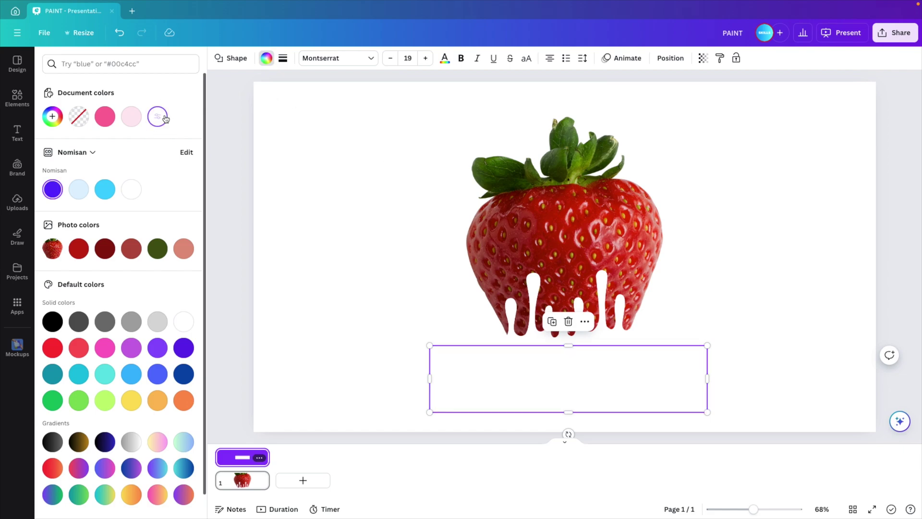
{"action": "left_click", "coordinate": [352, 240]}
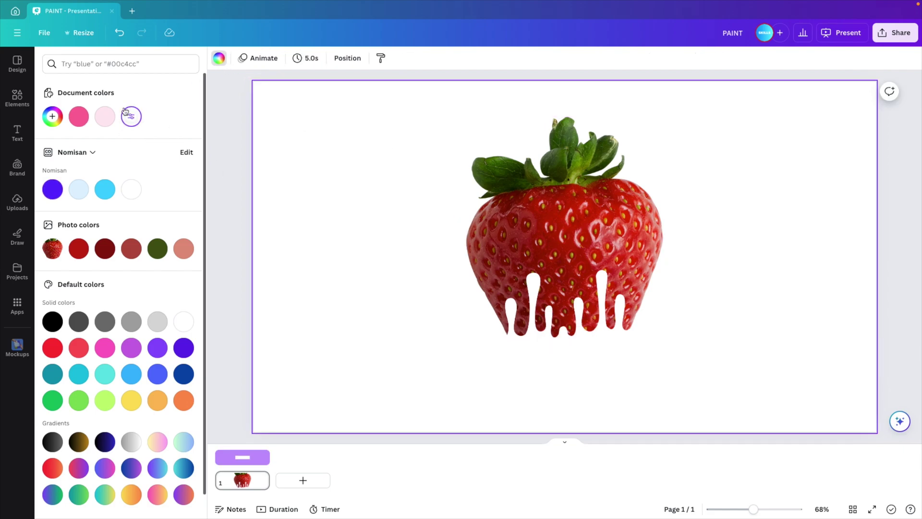
{"action": "left_click", "coordinate": [79, 116]}
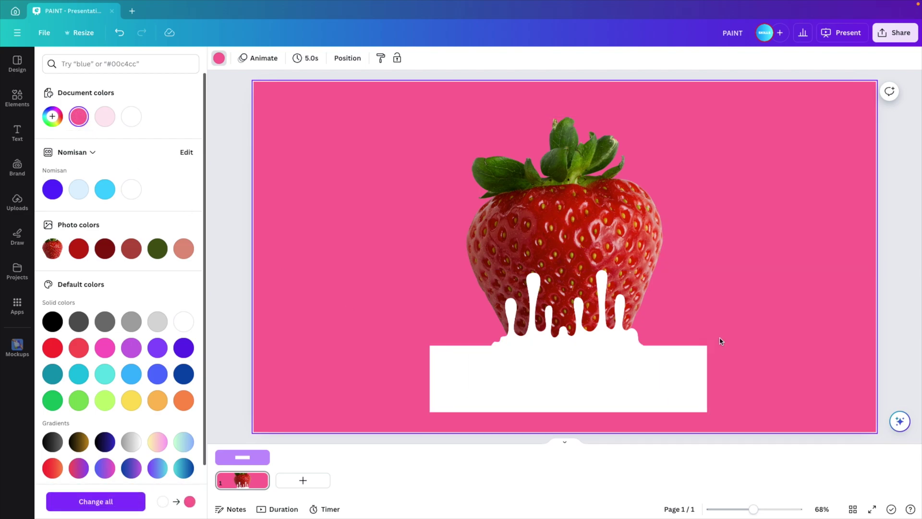
Undo the pink page background and download the design as a PNG.
{"action": "key", "text": "ctrl+z"}
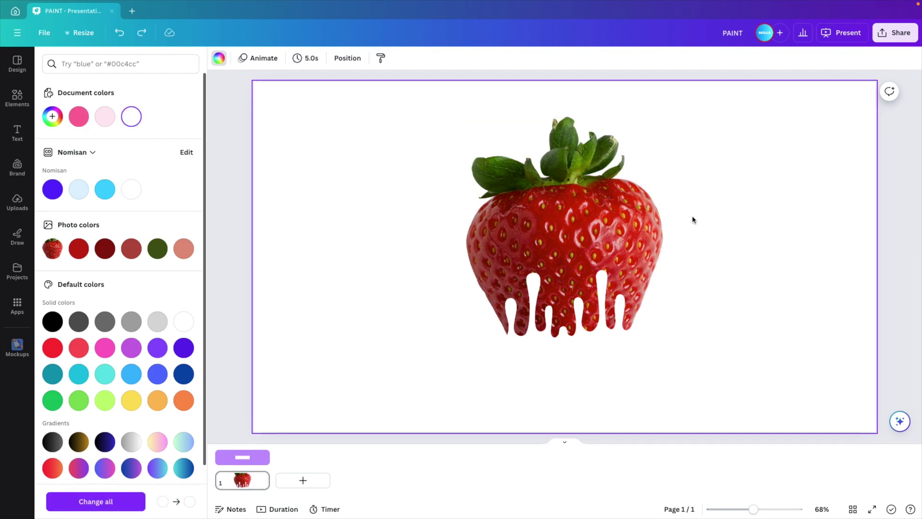
{"action": "left_click", "coordinate": [894, 35]}
{"action": "left_click", "coordinate": [863, 292]}
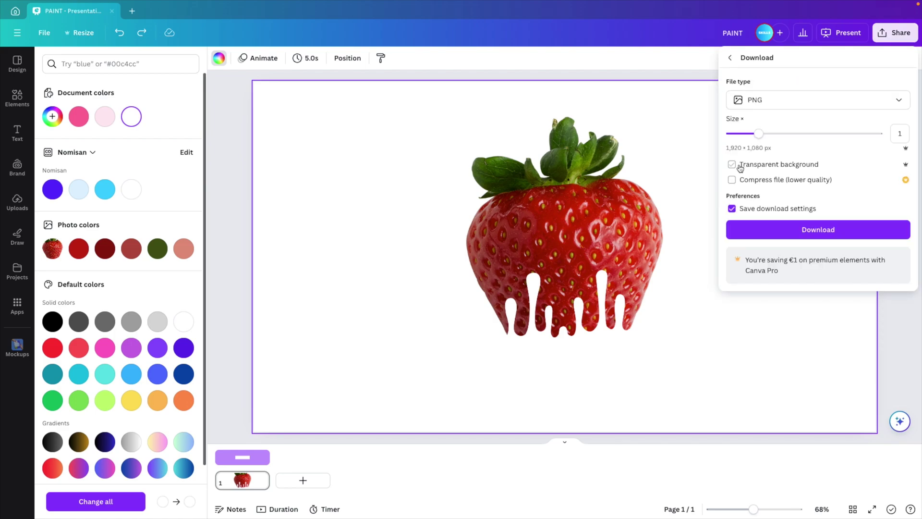
{"action": "left_click", "coordinate": [831, 237]}
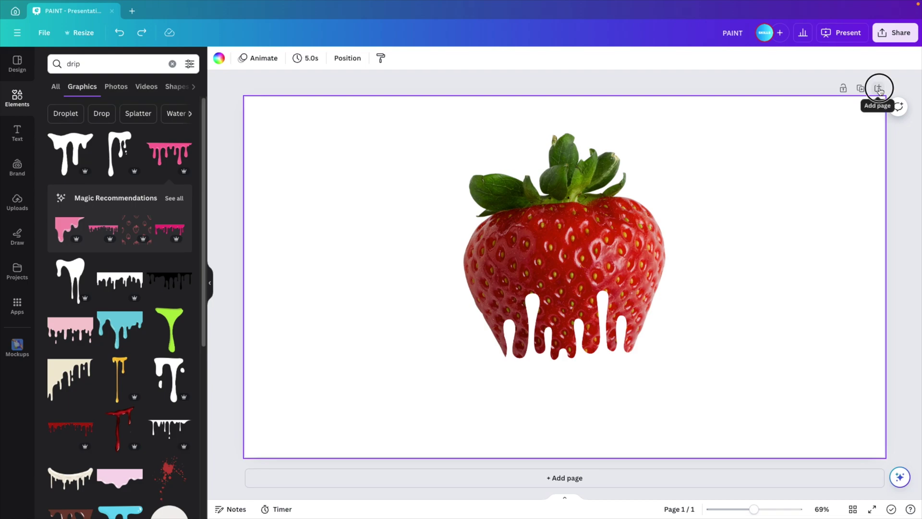
Add a second page holding the dripping-strawberry image and give it a purple background.
{"action": "left_click", "coordinate": [879, 89]}
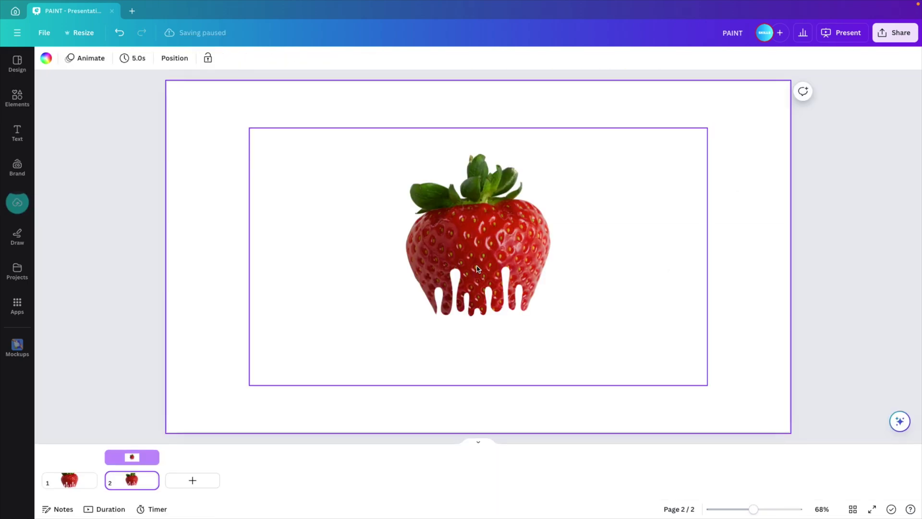
{"action": "left_click", "coordinate": [448, 268]}
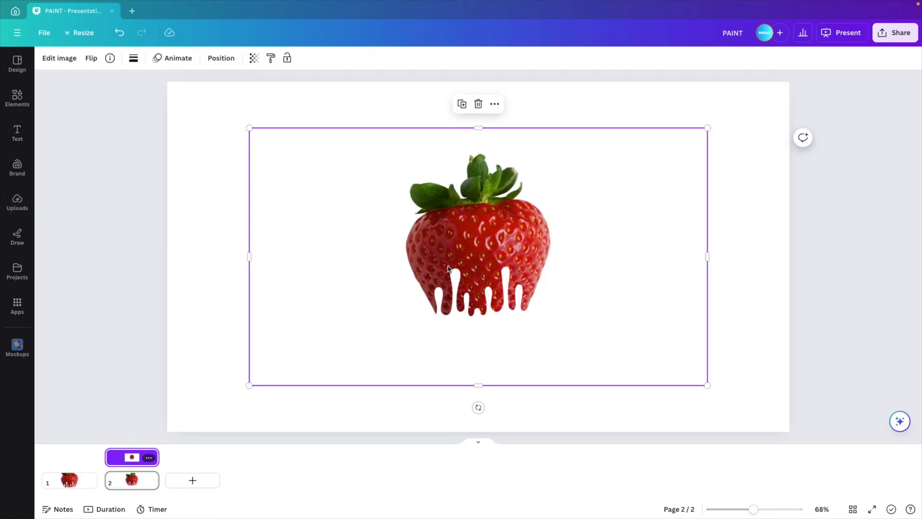
{"action": "left_click", "coordinate": [215, 127]}
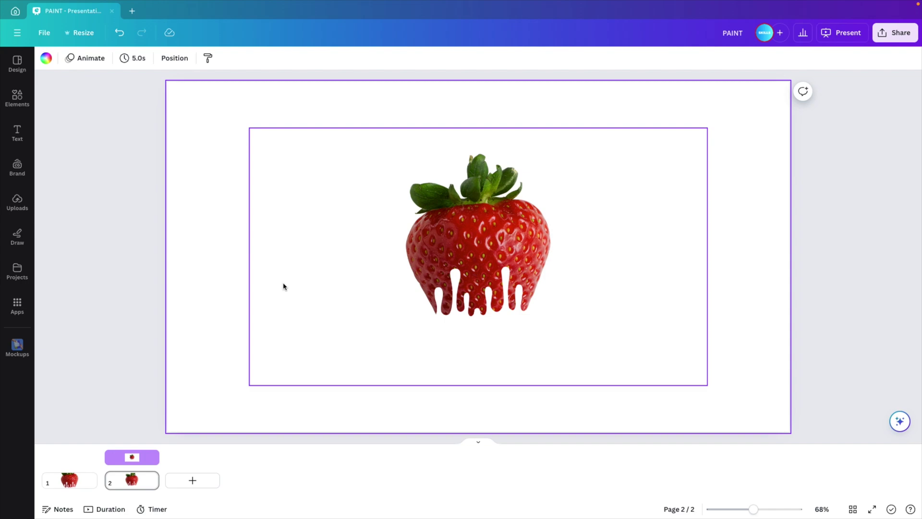
{"action": "left_click", "coordinate": [46, 58]}
{"action": "left_click", "coordinate": [77, 192]}
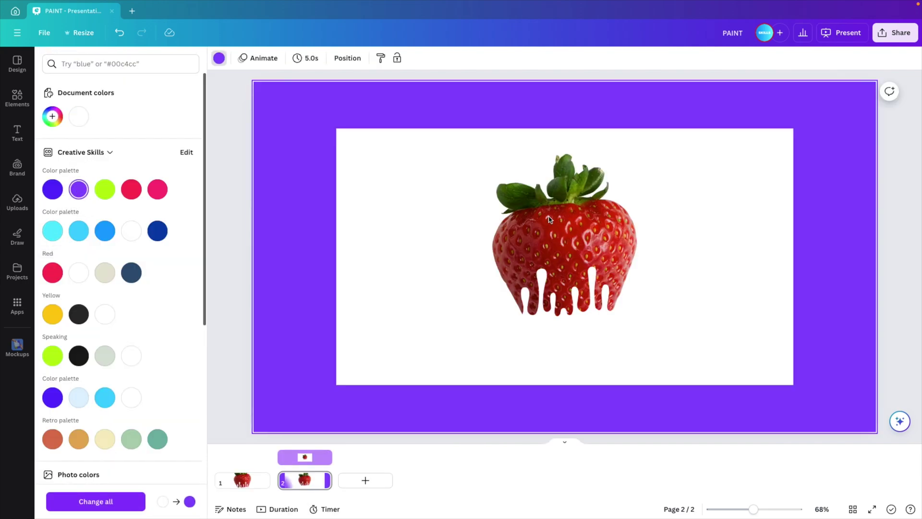
{"action": "left_click", "coordinate": [616, 282]}
Remove the strawberry image's white backdrop with BG Remover.
{"action": "left_click", "coordinate": [503, 238]}
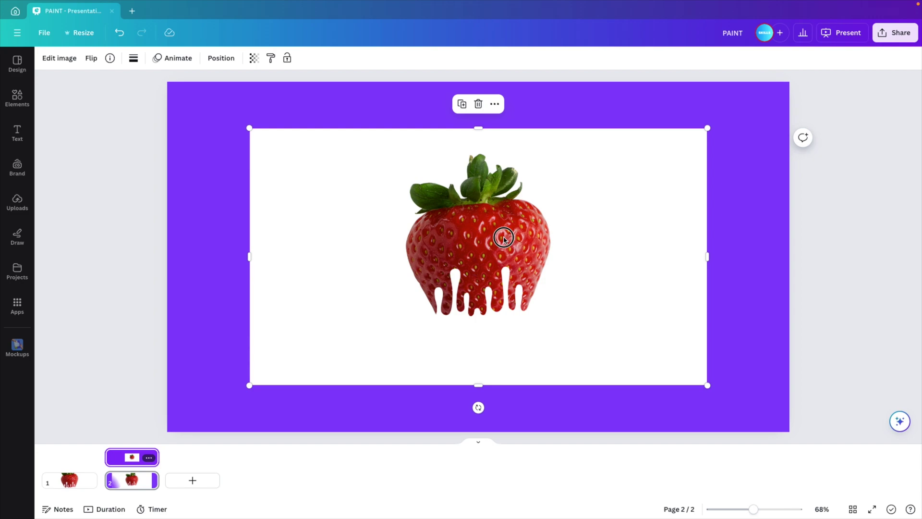
{"action": "left_click", "coordinate": [59, 58]}
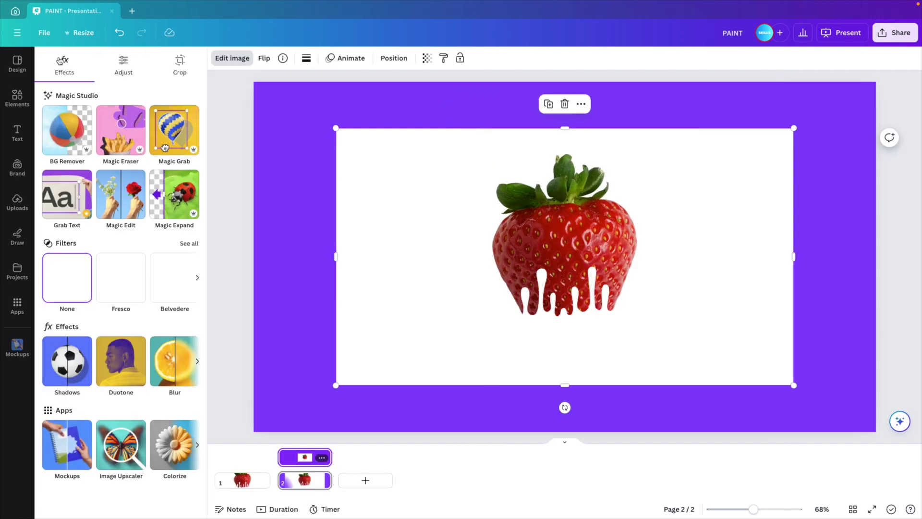
{"action": "left_click", "coordinate": [76, 145]}
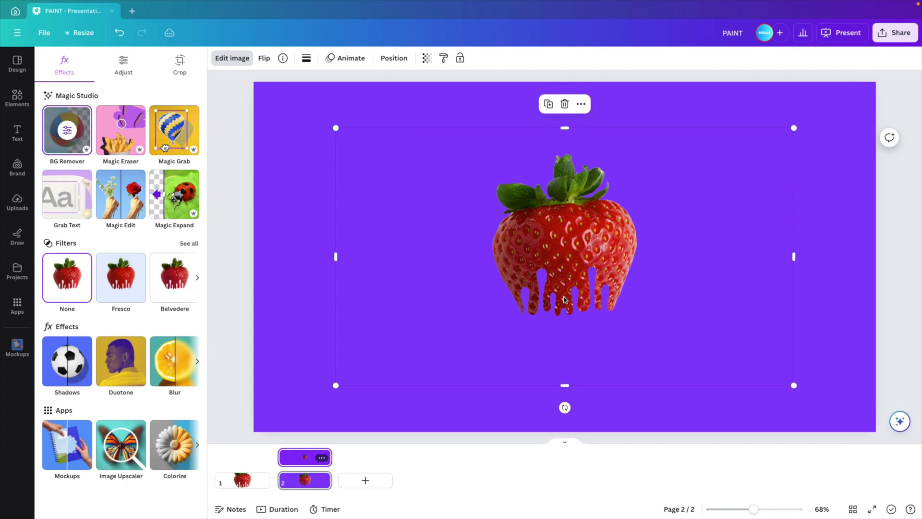
Trim the image's right, left and bottom edges and delete the purple page background.
{"action": "left_click_drag", "start_coordinate": [793, 256], "coordinate": [647, 256]}
{"action": "left_click_drag", "start_coordinate": [341, 255], "coordinate": [485, 257]}
{"action": "left_click_drag", "start_coordinate": [568, 388], "coordinate": [569, 330]}
{"action": "left_click", "coordinate": [399, 177]}
{"action": "key", "text": "Delete"}
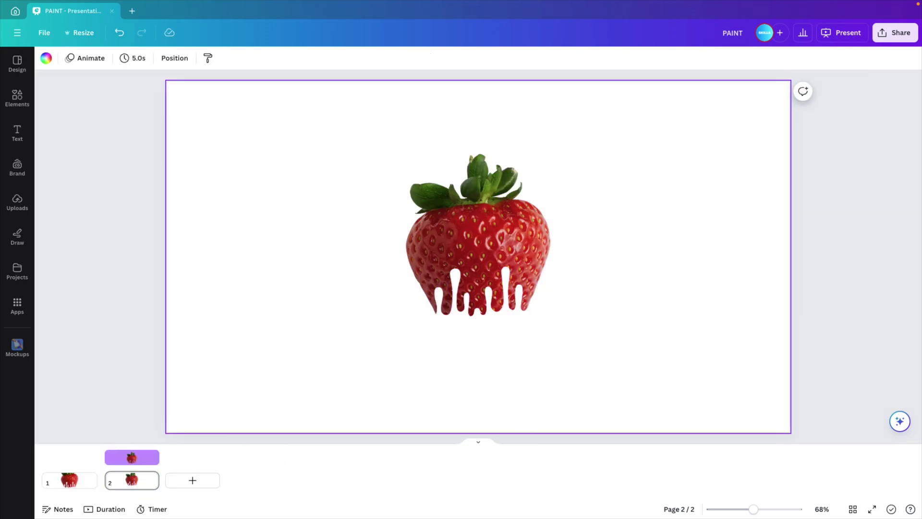
Search elements for 'blue' and drag a blue gradient photo to fill page two.
{"action": "left_click", "coordinate": [18, 98]}
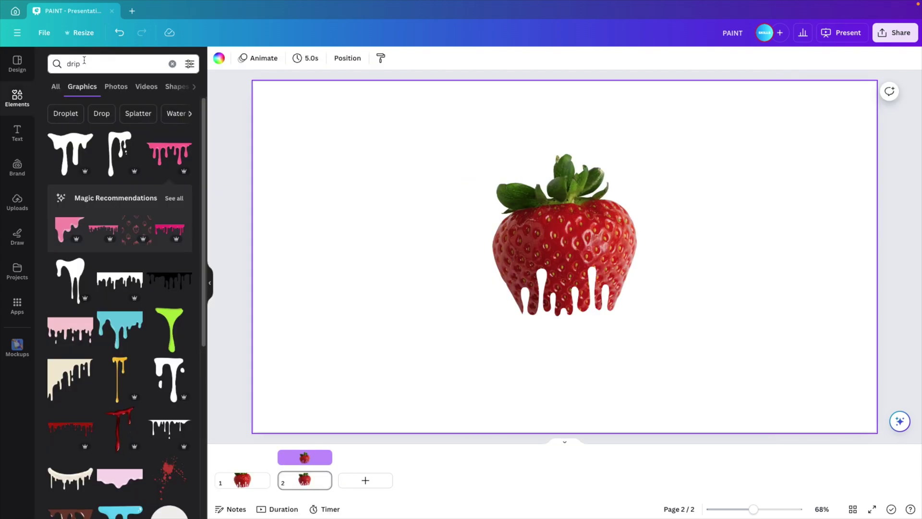
{"action": "double_click", "coordinate": [84, 63]}
{"action": "type", "text": "blue"}
{"action": "key", "text": "Return"}
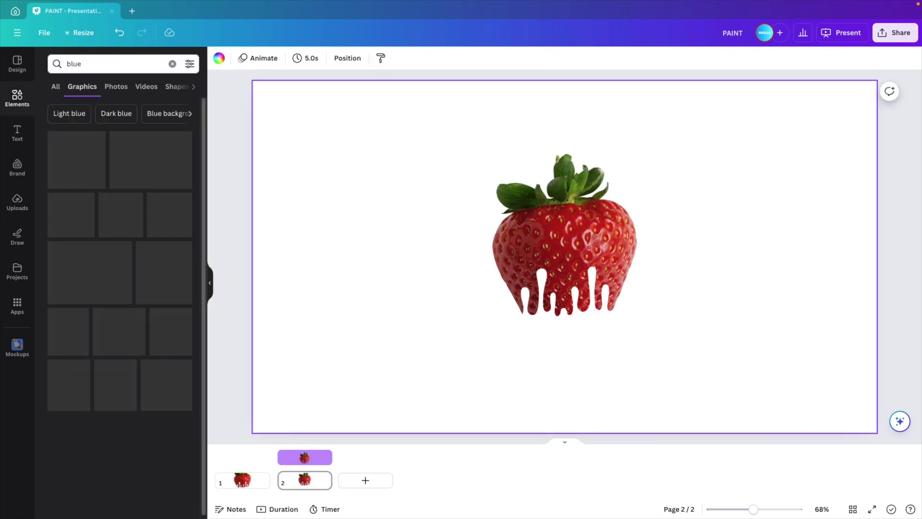
{"action": "left_click", "coordinate": [116, 89]}
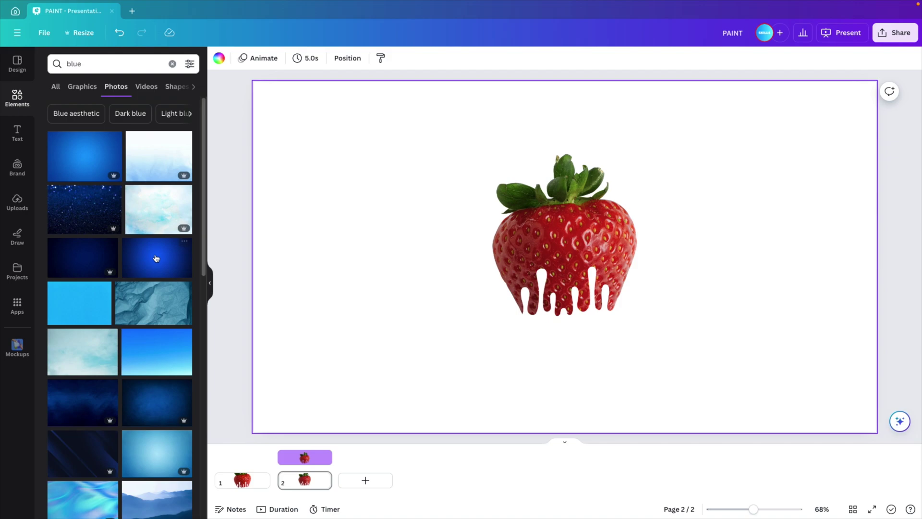
{"action": "scroll", "coordinate": [139, 420], "scroll_direction": "down", "scroll_amount": 1}
{"action": "left_click_drag", "start_coordinate": [140, 416], "coordinate": [278, 243]}
Layer the blue photo behind the strawberry and enlarge the strawberry.
{"action": "left_click", "coordinate": [394, 58]}
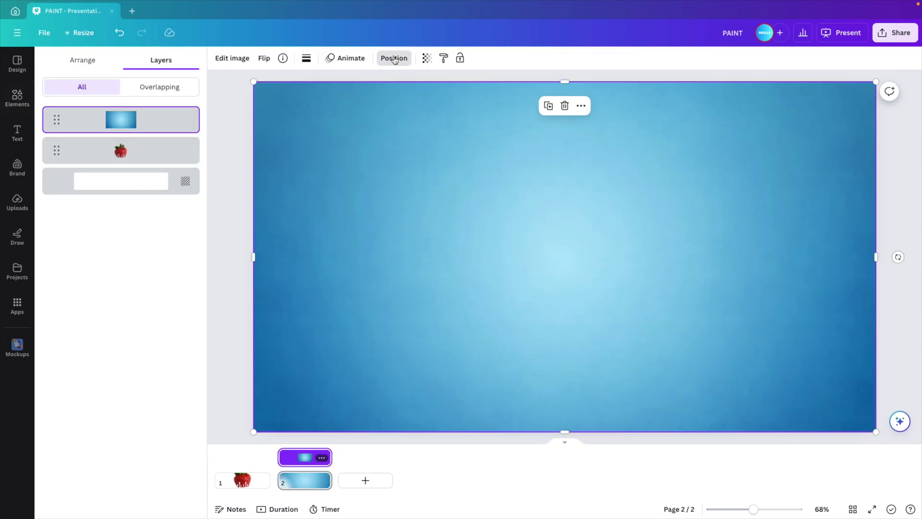
{"action": "left_click_drag", "start_coordinate": [128, 117], "coordinate": [129, 171]}
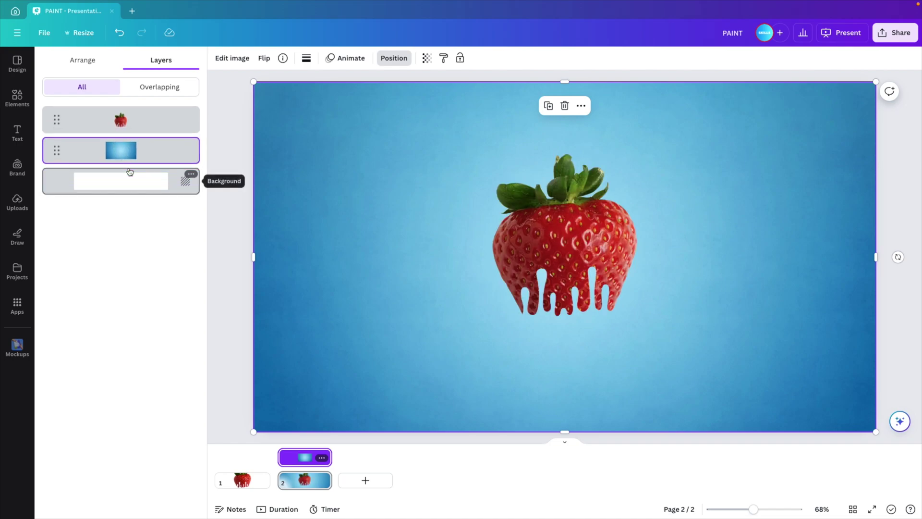
{"action": "left_click", "coordinate": [567, 201]}
{"action": "left_click_drag", "start_coordinate": [650, 132], "coordinate": [709, 109]}
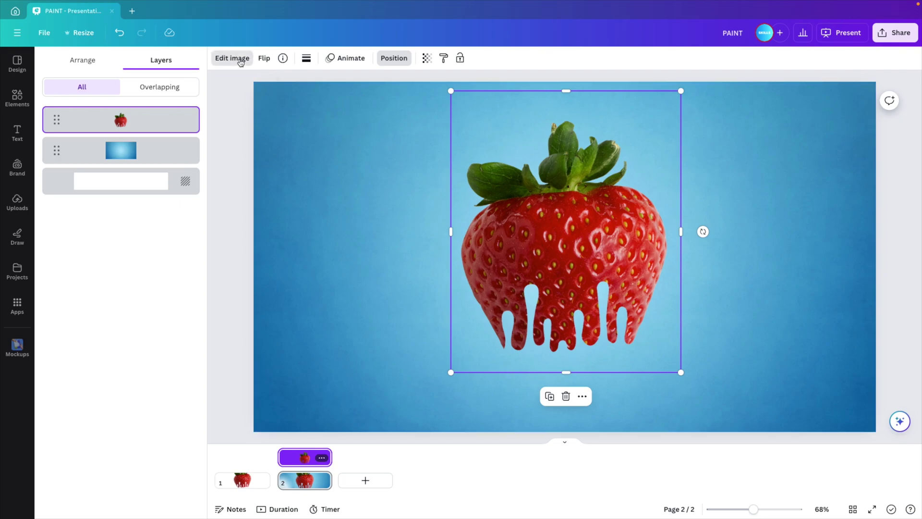
Give the strawberry a drop shadow with distance 17 and intensity lowered to 36.
{"action": "left_click", "coordinate": [241, 62]}
{"action": "left_click", "coordinate": [66, 363]}
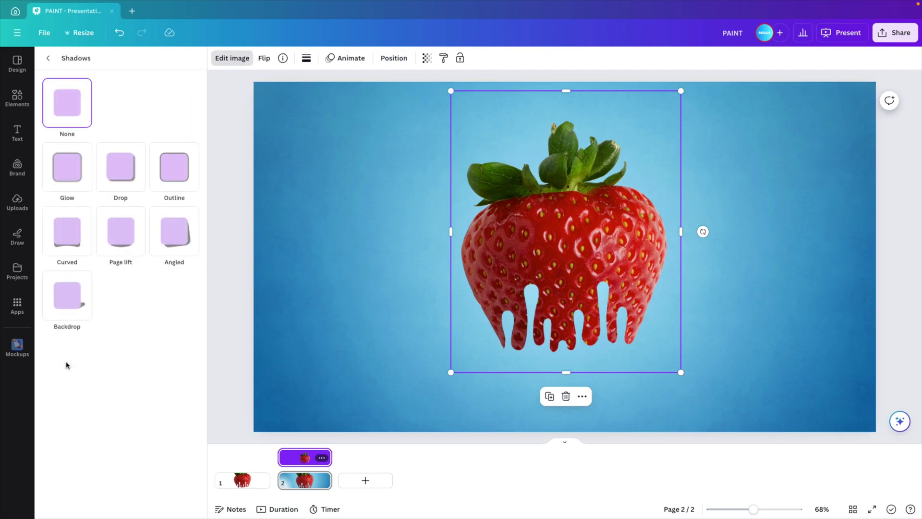
{"action": "left_click", "coordinate": [111, 173]}
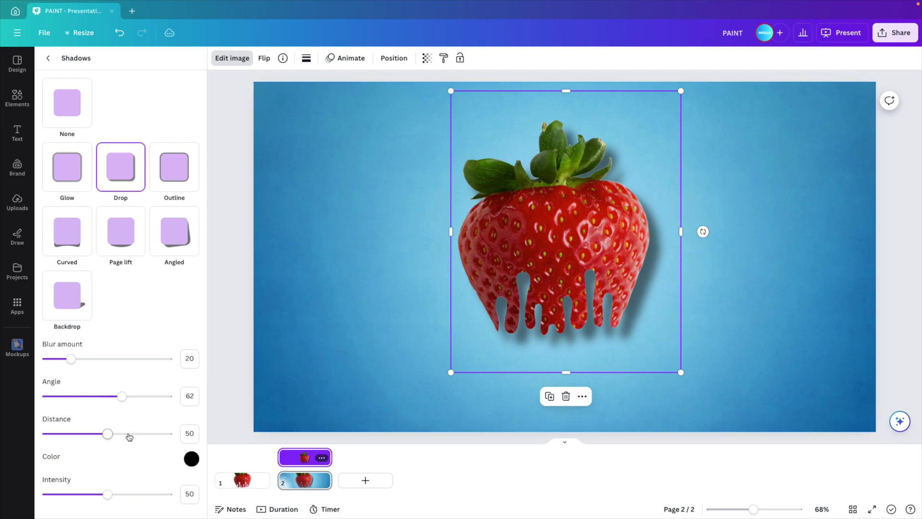
{"action": "left_click_drag", "start_coordinate": [110, 436], "coordinate": [68, 434]}
{"action": "left_click_drag", "start_coordinate": [110, 496], "coordinate": [90, 495]}
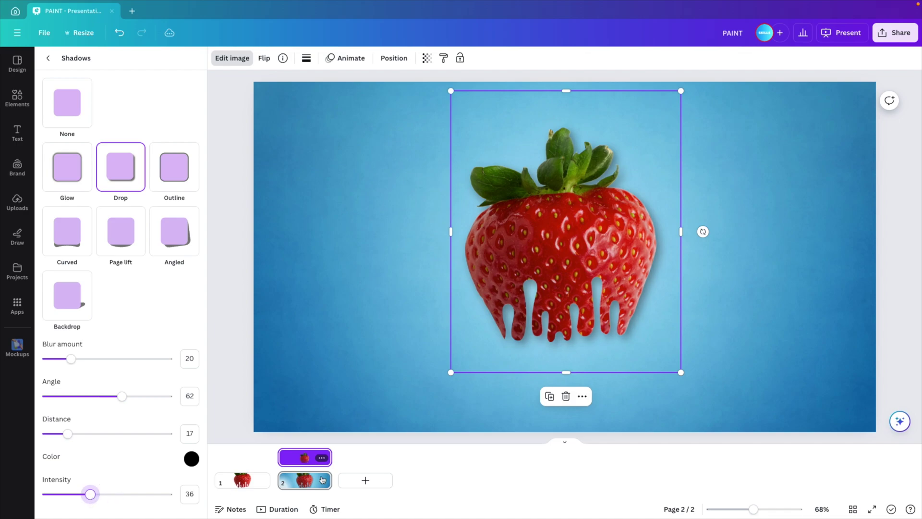
{"action": "left_click", "coordinate": [858, 315]}
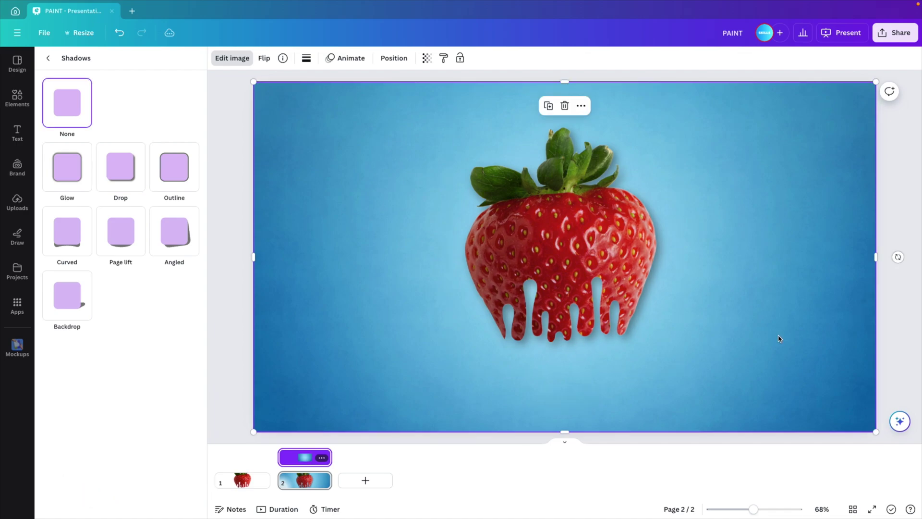
Add a large white 'DRIP' title spanning the slide.
{"action": "left_click", "coordinate": [17, 131]}
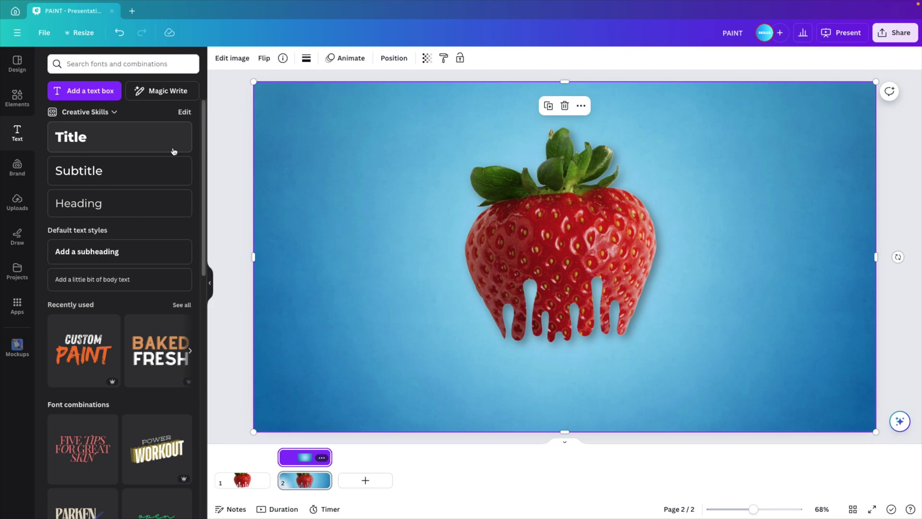
{"action": "left_click", "coordinate": [99, 138]}
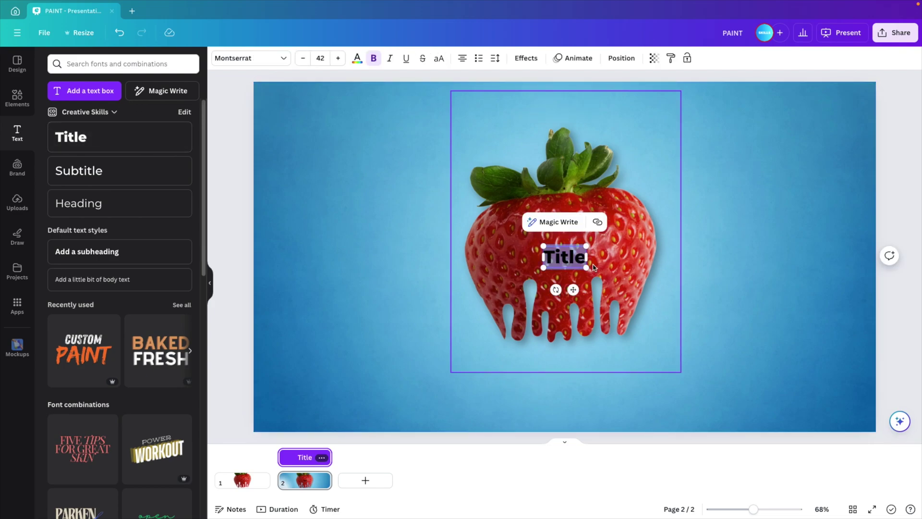
{"action": "type", "text": "DRIP"}
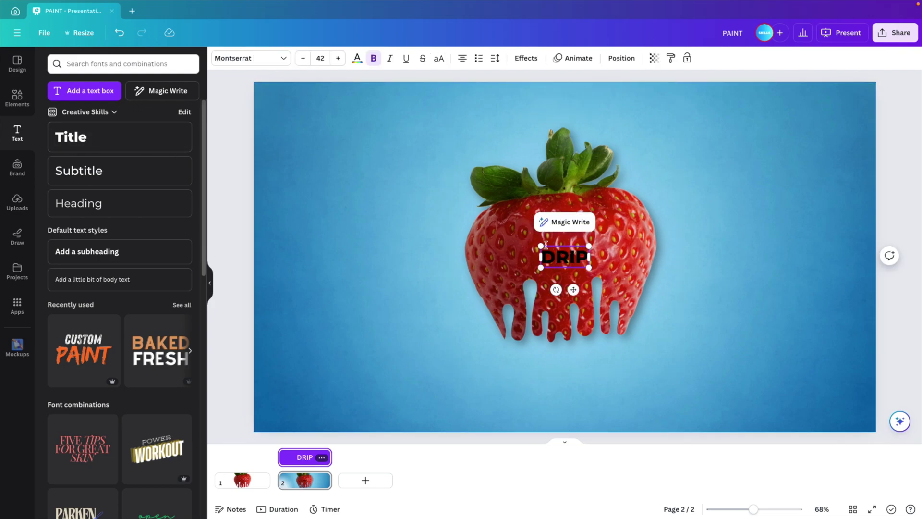
{"action": "left_click_drag", "start_coordinate": [539, 243], "coordinate": [290, 102]}
{"action": "left_click", "coordinate": [356, 58]}
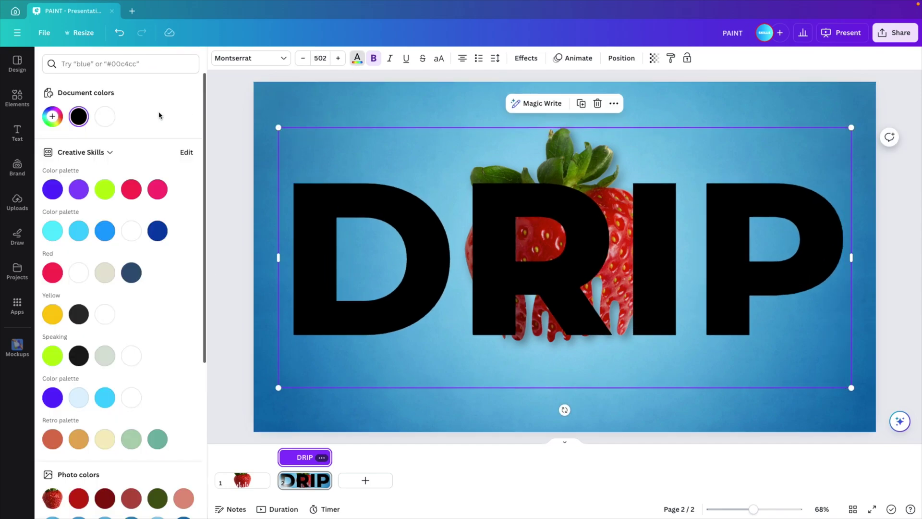
{"action": "left_click", "coordinate": [105, 116]}
Layer DRIP behind the strawberry and set its transparency to 24.
{"action": "left_click", "coordinate": [621, 58]}
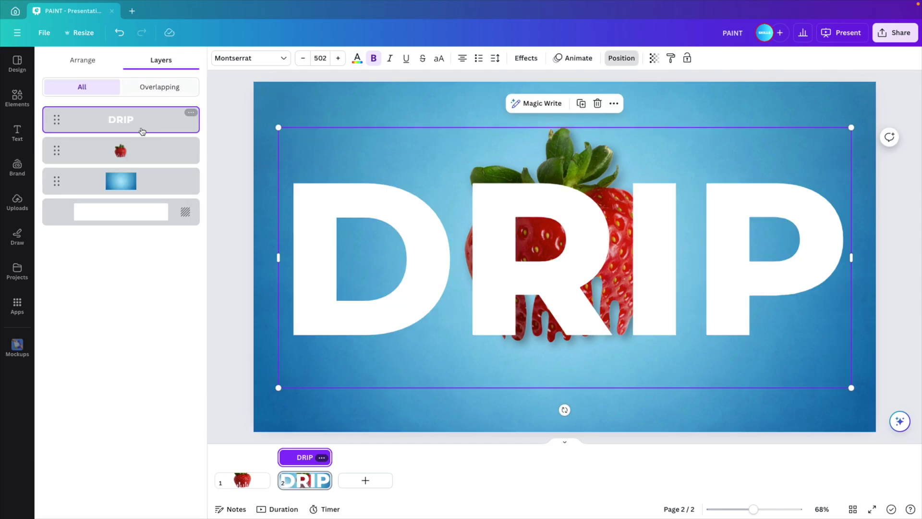
{"action": "left_click_drag", "start_coordinate": [139, 131], "coordinate": [136, 172]}
{"action": "left_click", "coordinate": [655, 58]}
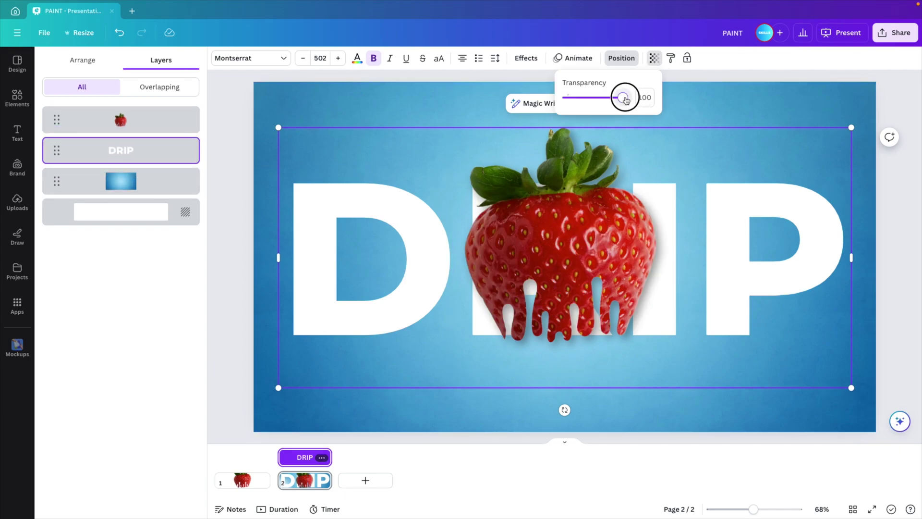
{"action": "left_click_drag", "start_coordinate": [626, 100], "coordinate": [581, 99]}
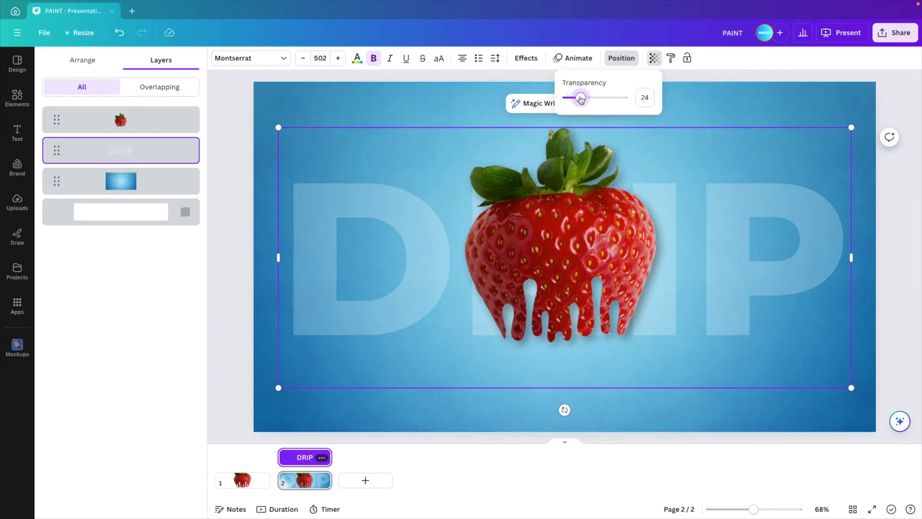
Apply a slowed-down Pan animation to both DRIP and the strawberry.
{"action": "key", "text": "Escape"}
{"action": "left_click", "coordinate": [615, 179], "text": "shift"}
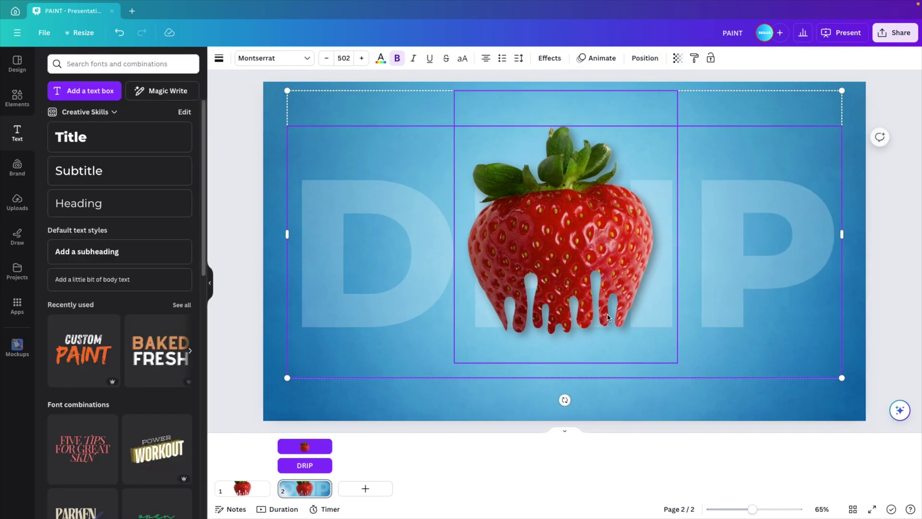
{"action": "left_click", "coordinate": [602, 59]}
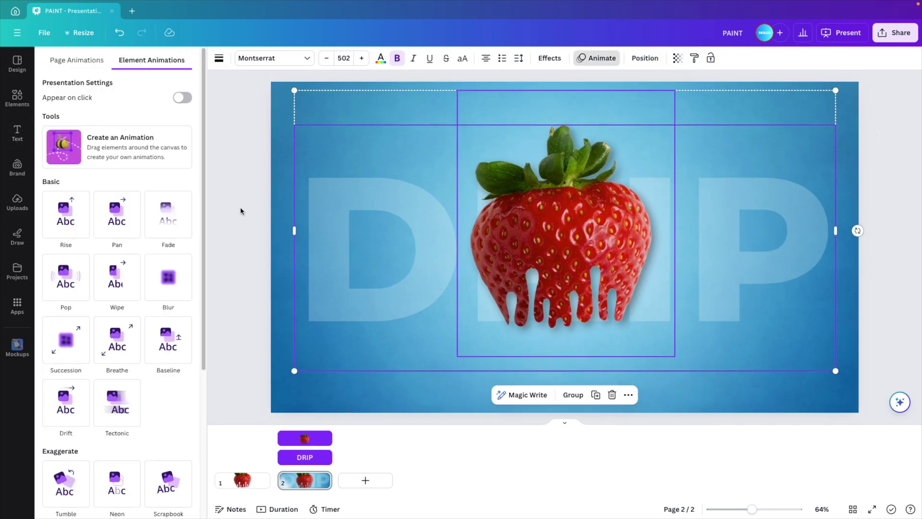
{"action": "left_click", "coordinate": [116, 213]}
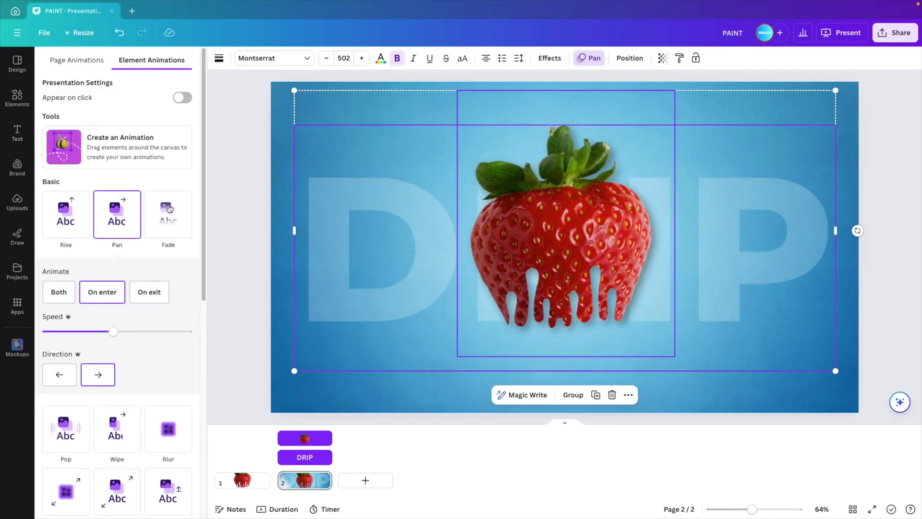
{"action": "left_click_drag", "start_coordinate": [113, 332], "coordinate": [68, 331]}
{"action": "left_click", "coordinate": [345, 163]}
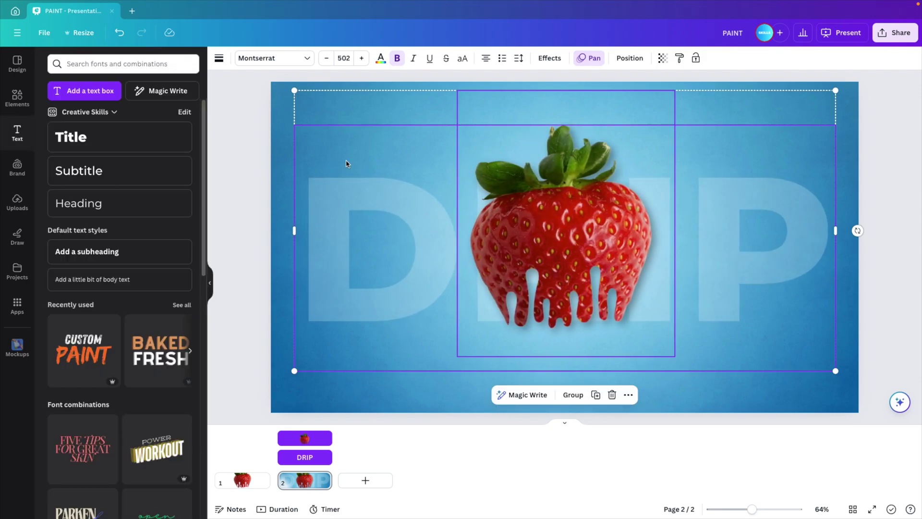
Set the strawberry's pan direction to left and duplicate slide 2 as page 3.
{"action": "left_click", "coordinate": [875, 153]}
{"action": "left_click", "coordinate": [567, 144]}
{"action": "left_click", "coordinate": [346, 62]}
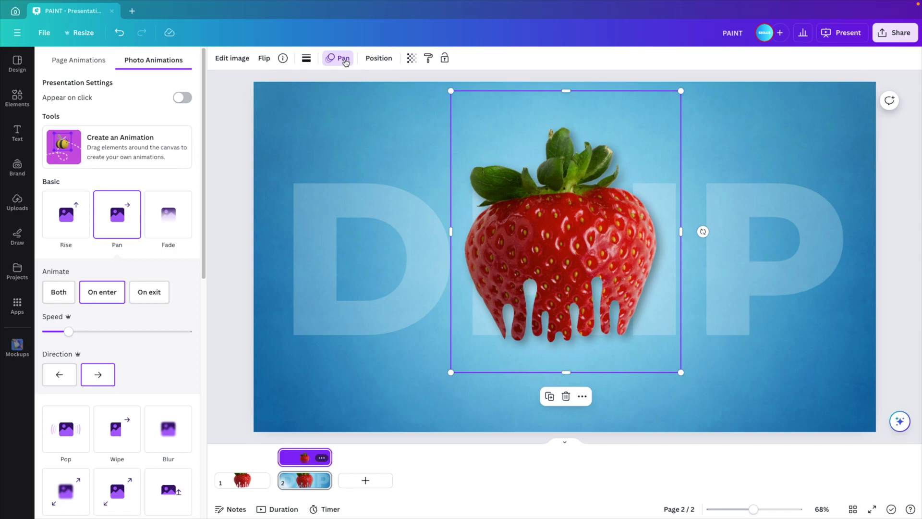
{"action": "left_click", "coordinate": [60, 375]}
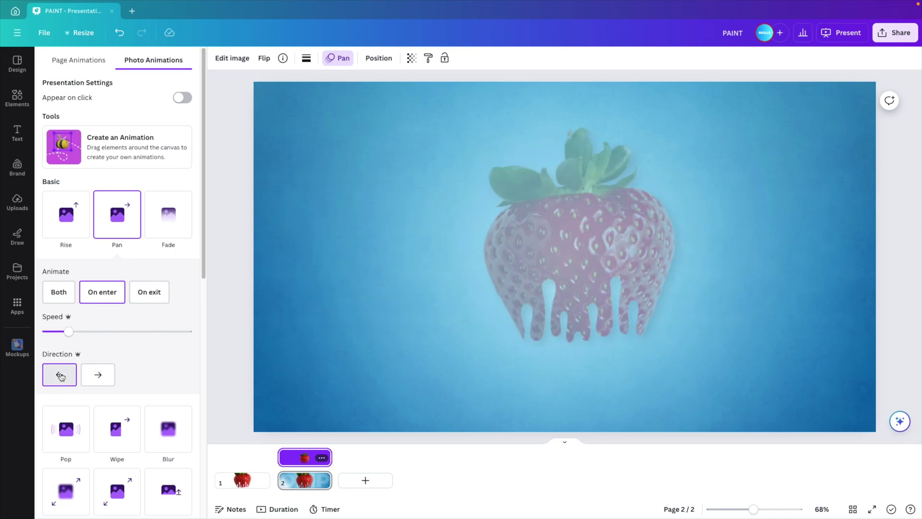
{"action": "left_click", "coordinate": [310, 482]}
{"action": "key", "text": "ctrl+d"}
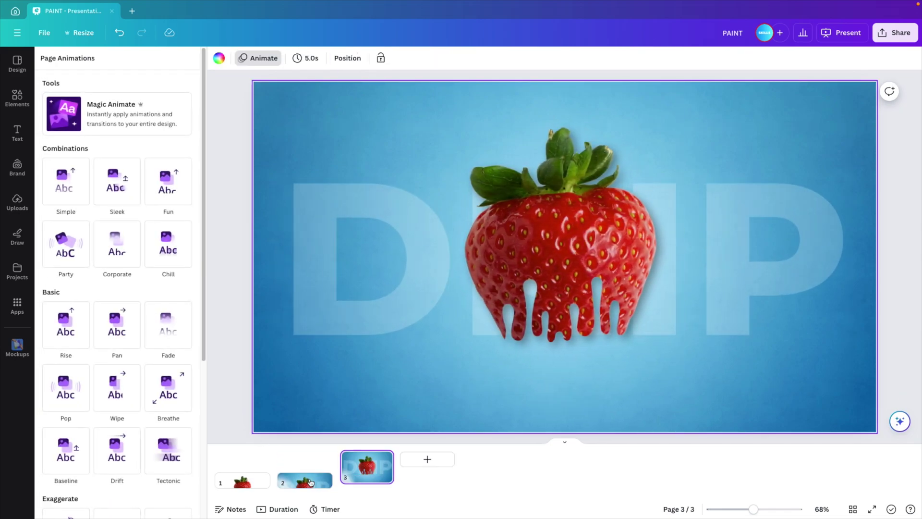
Remove the DRIP text and strawberry from slide 2, then delete the old first strawberry slide.
{"action": "left_click", "coordinate": [310, 482]}
{"action": "left_click_drag", "start_coordinate": [237, 151], "coordinate": [624, 302]}
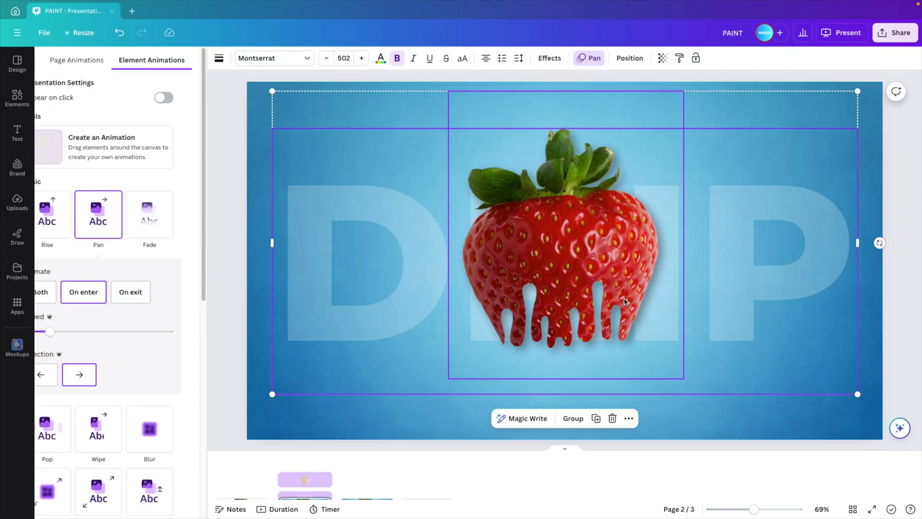
{"action": "key", "text": "Delete"}
{"action": "left_click", "coordinate": [251, 477]}
{"action": "key", "text": "Delete"}
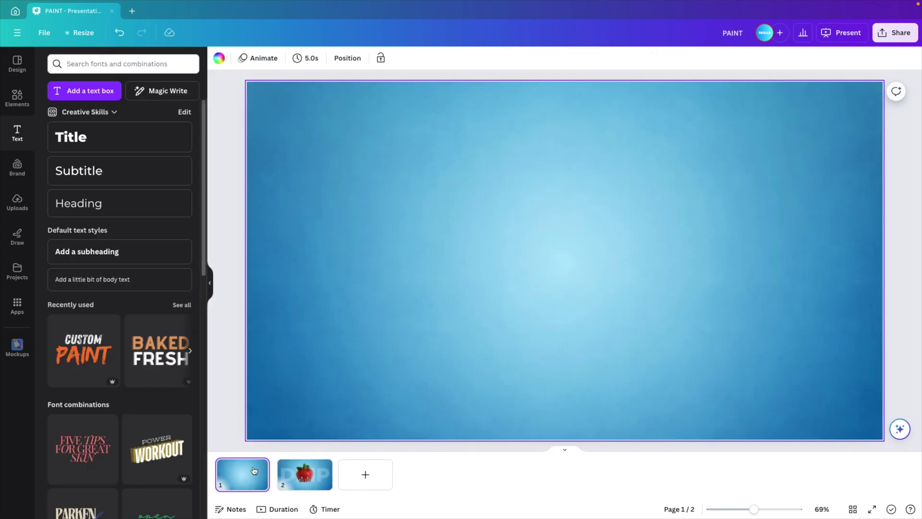